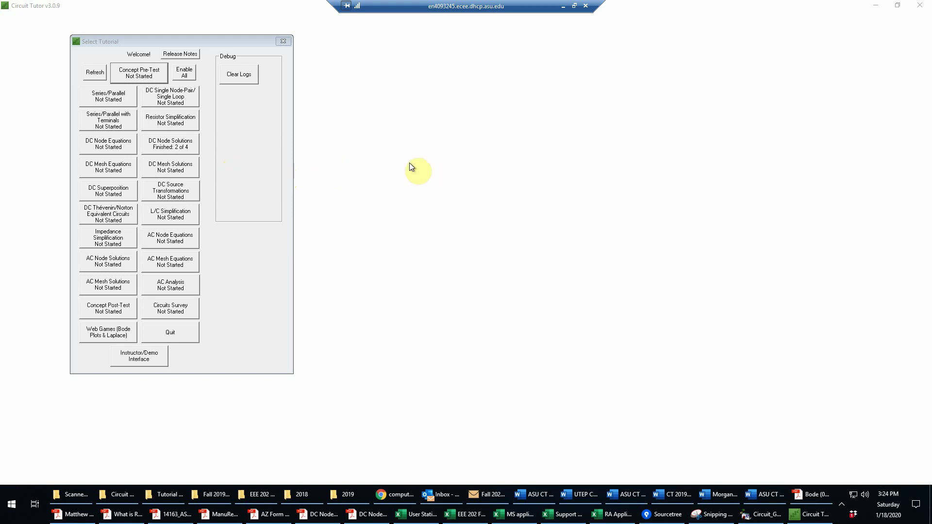
# Step: Start a Hard-level DC Node Solutions problem asking for power in the 7 Ω resistor
pyautogui.click(170, 144)
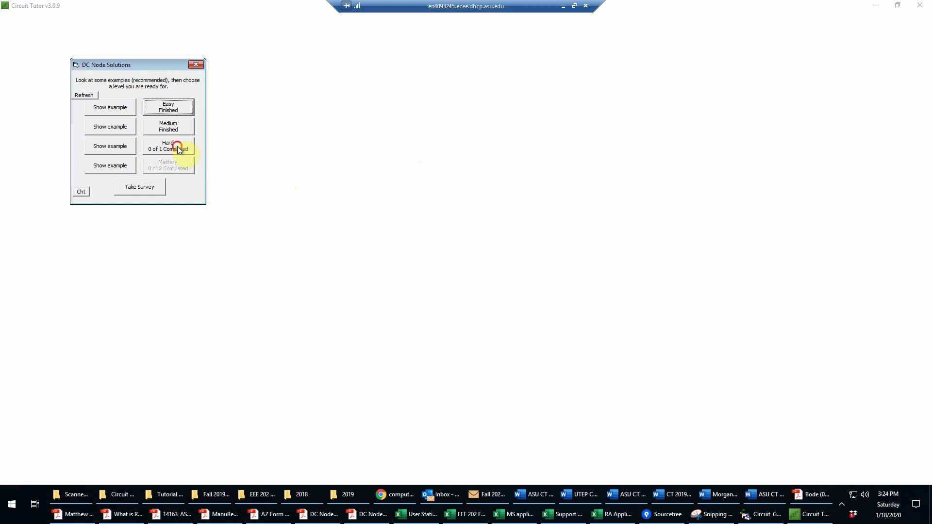
pyautogui.click(176, 147)
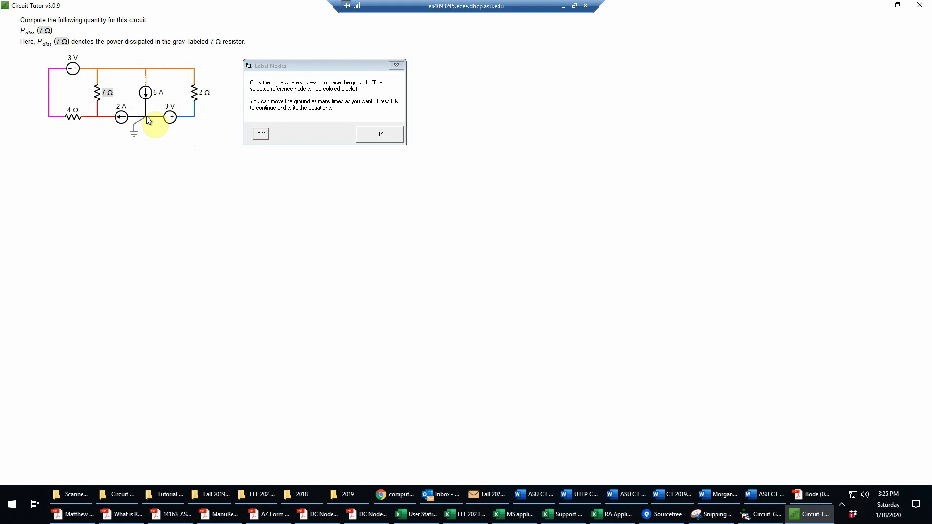
# Step: Confirm the ground placement and read through and close the help instructions
pyautogui.click(376, 133)
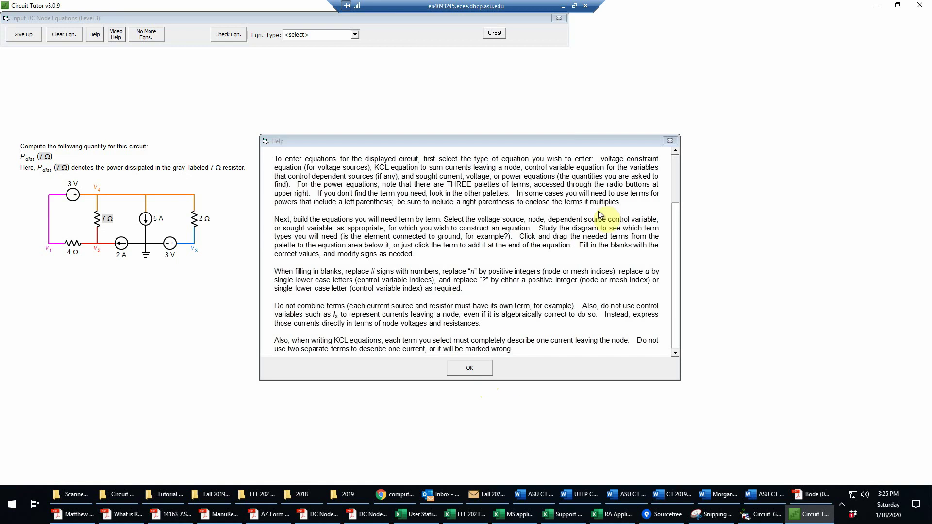
pyautogui.moveTo(674, 192); pyautogui.dragTo(678, 336)
pyautogui.click(473, 366)
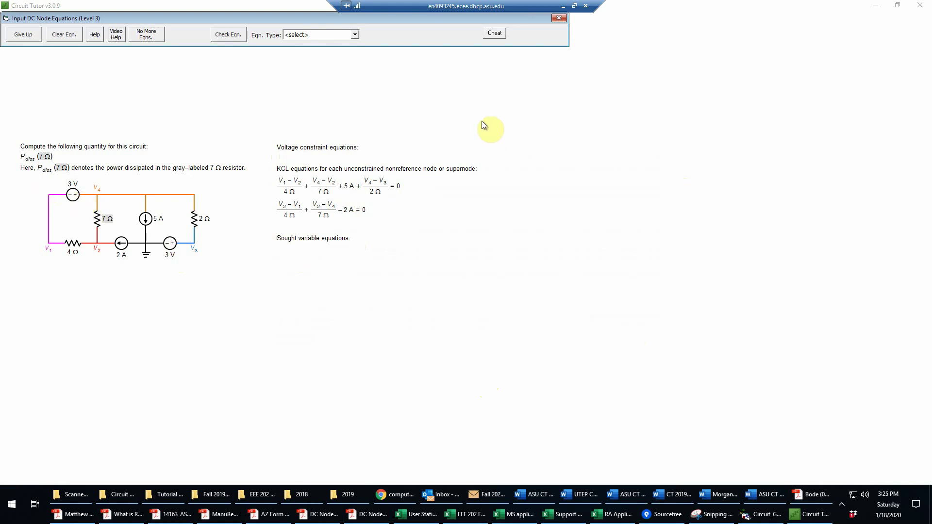
# Step: Write and check the voltage constraint equation V4 − V1 = 3 V
pyautogui.click(354, 35)
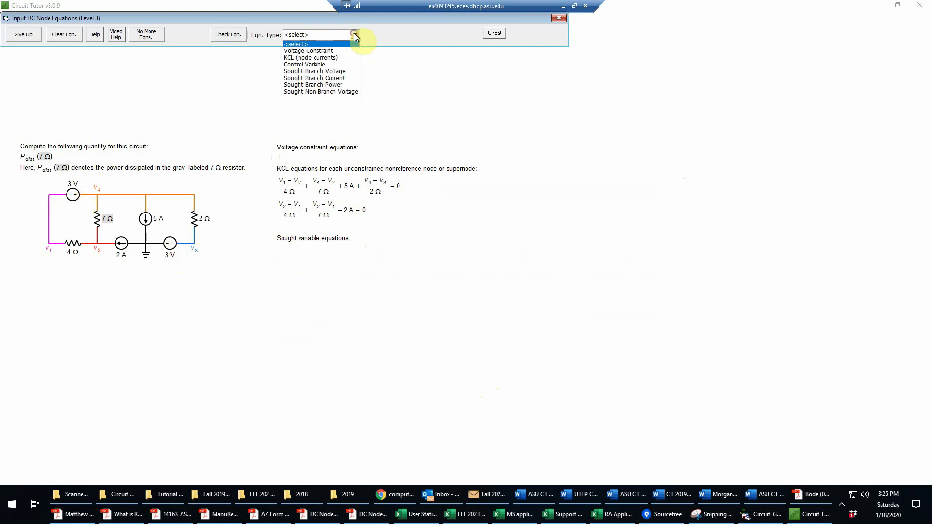
pyautogui.click(335, 51)
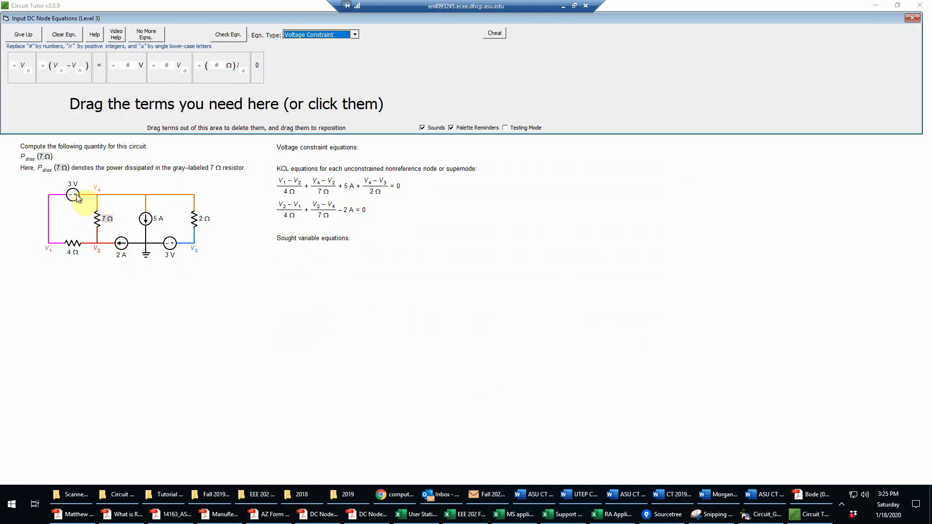
pyautogui.click(56, 80)
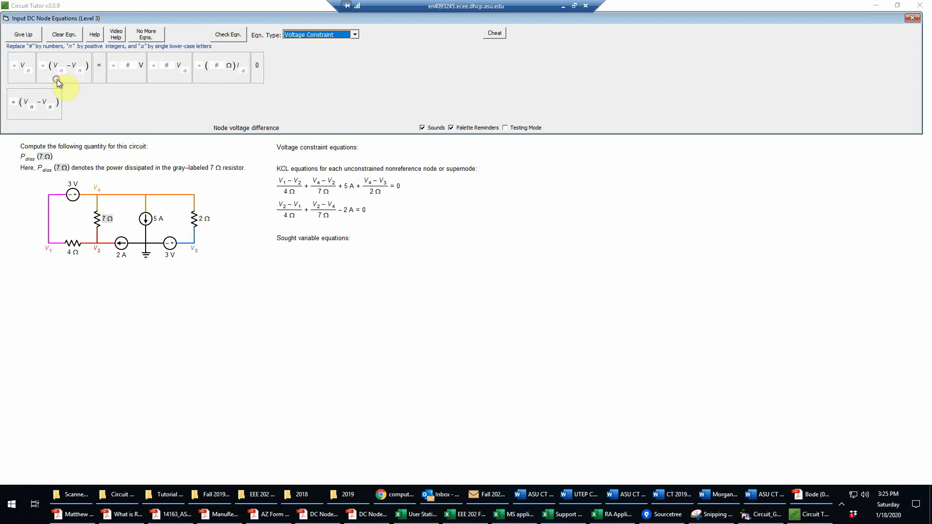
pyautogui.click(95, 78)
pyautogui.click(124, 77)
pyautogui.click(32, 107)
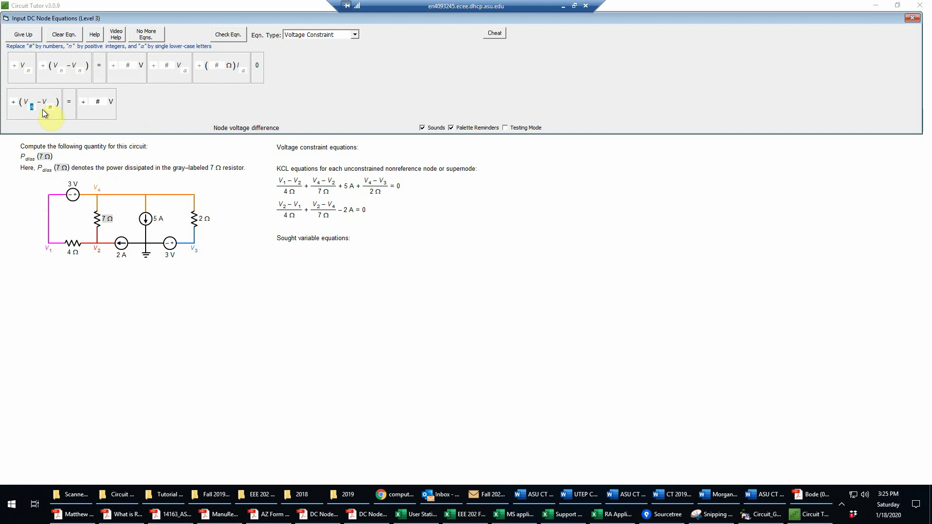
pyautogui.write('4')
pyautogui.press('Tab')
pyautogui.write('1')
pyautogui.press('Tab')
pyautogui.press('Tab')
pyautogui.write('3')
pyautogui.click(223, 35)
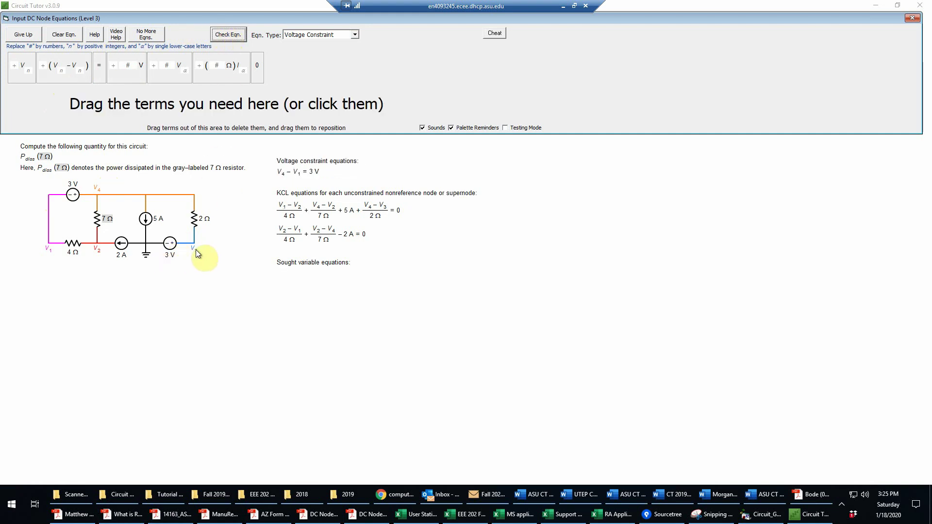
# Step: Write and check the voltage constraint equation V3 = 3 V
pyautogui.click(24, 73)
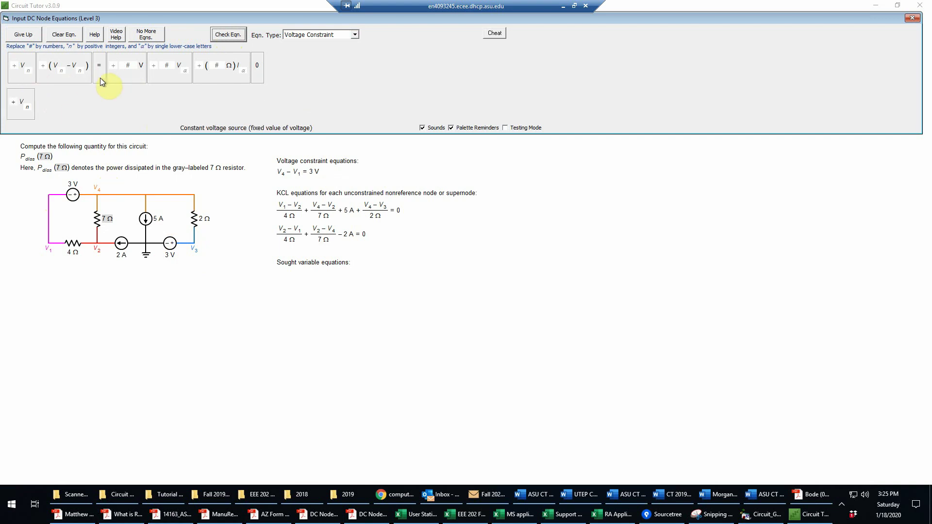
pyautogui.click(99, 77)
pyautogui.click(116, 78)
pyautogui.click(30, 108)
pyautogui.write('3')
pyautogui.press('Tab')
pyautogui.press('Tab')
pyautogui.write('3')
pyautogui.click(231, 37)
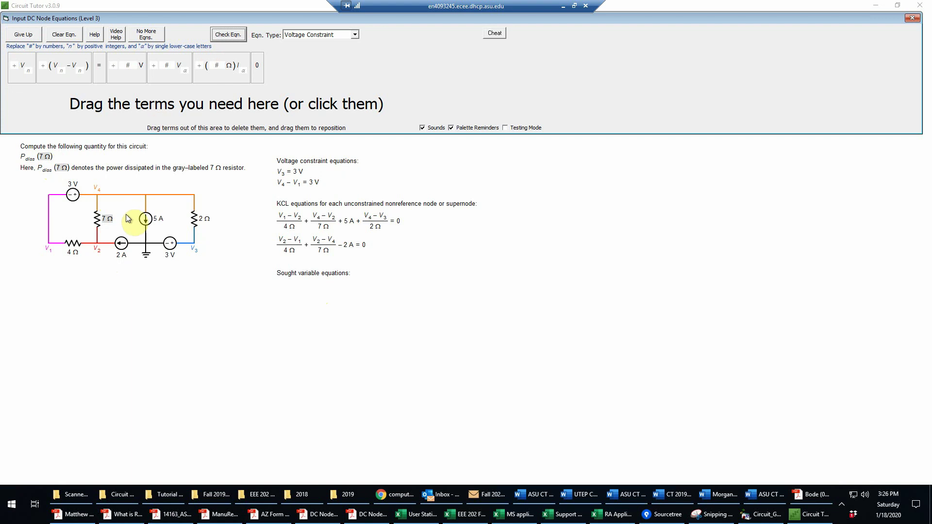
# Step: Build and check the sought power equation P(7 Ω) = (V4 − V2)² / 7 Ω
pyautogui.click(355, 34)
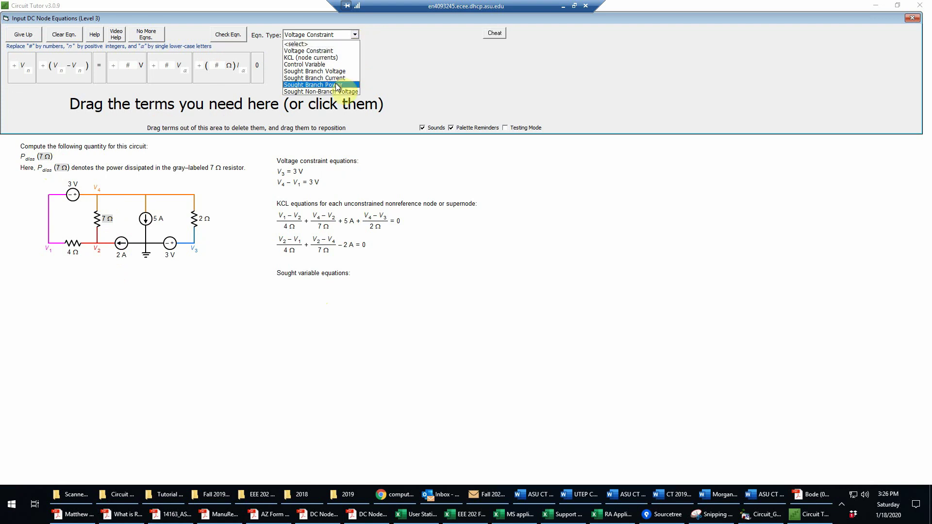
pyautogui.click(336, 85)
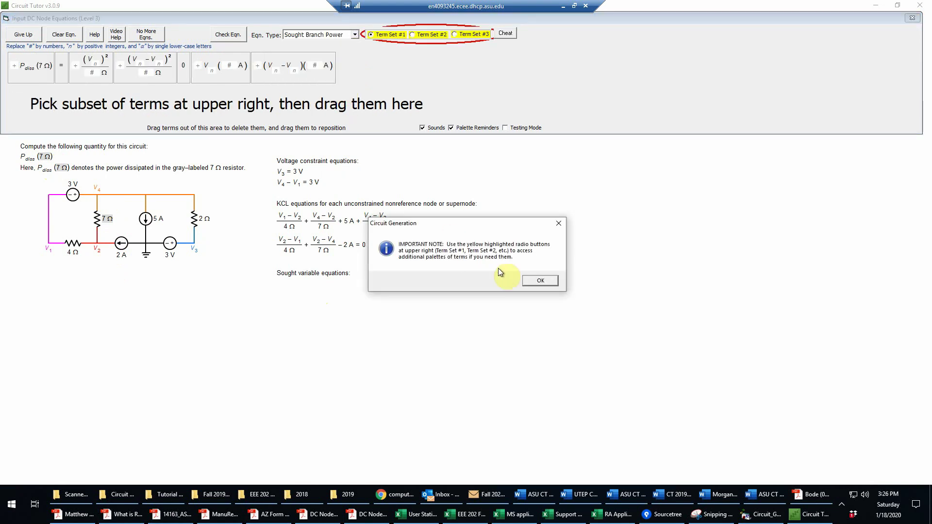
pyautogui.click(539, 280)
pyautogui.click(413, 35)
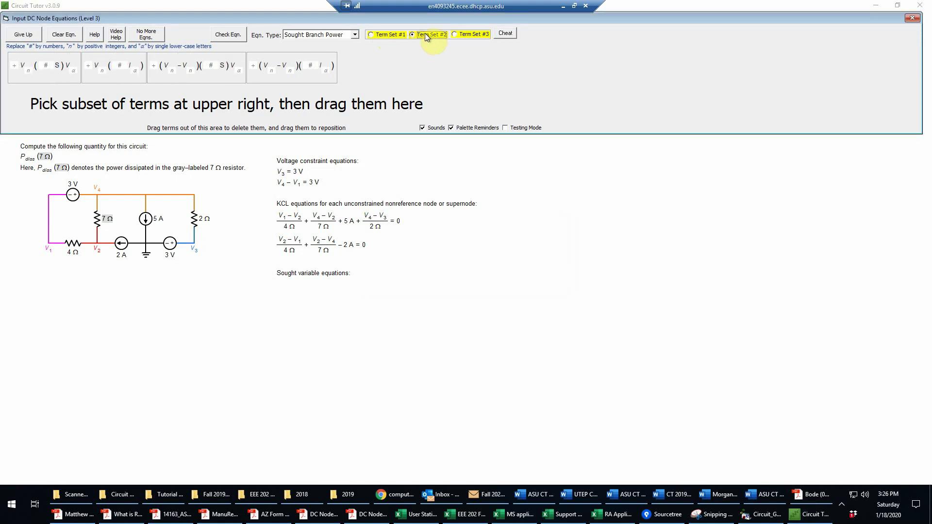
pyautogui.click(475, 37)
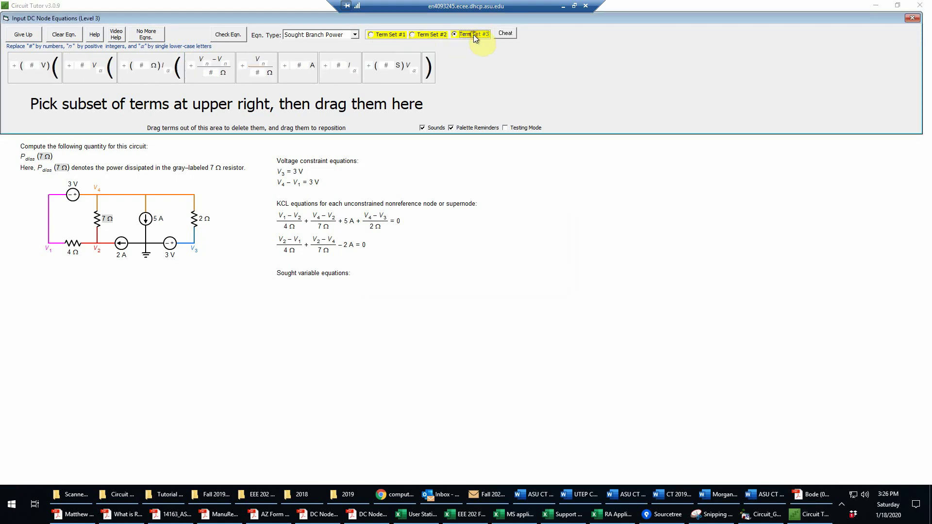
pyautogui.click(378, 33)
pyautogui.click(33, 74)
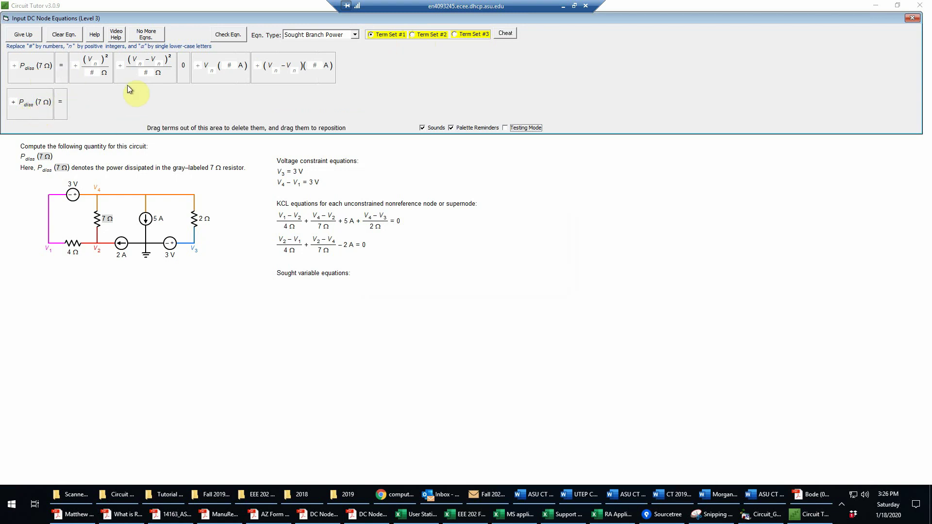
pyautogui.moveTo(129, 77); pyautogui.dragTo(108, 111)
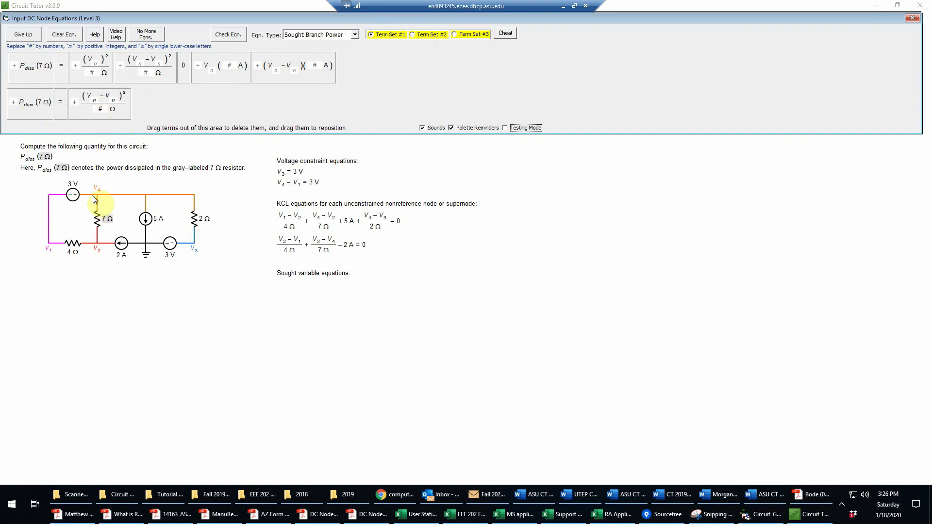
pyautogui.click(93, 100)
pyautogui.write('4')
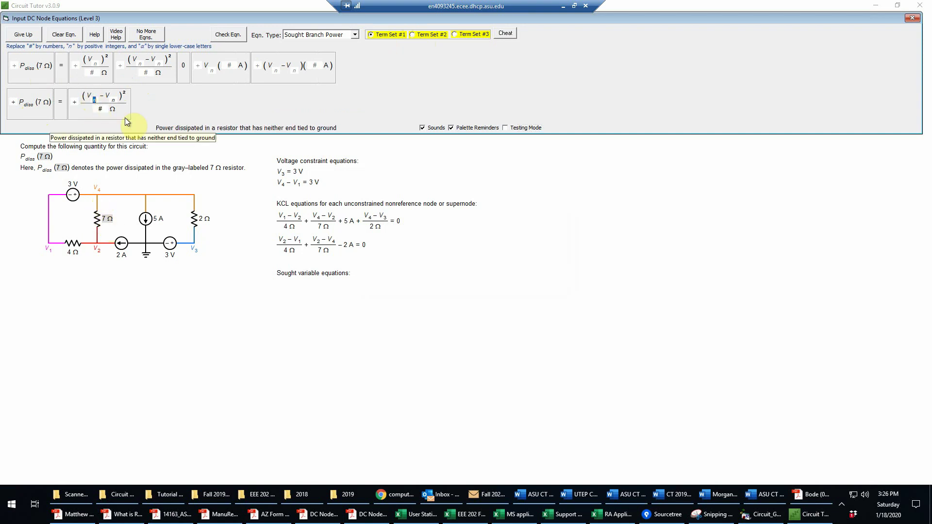
pyautogui.write('2')
pyautogui.write('7')
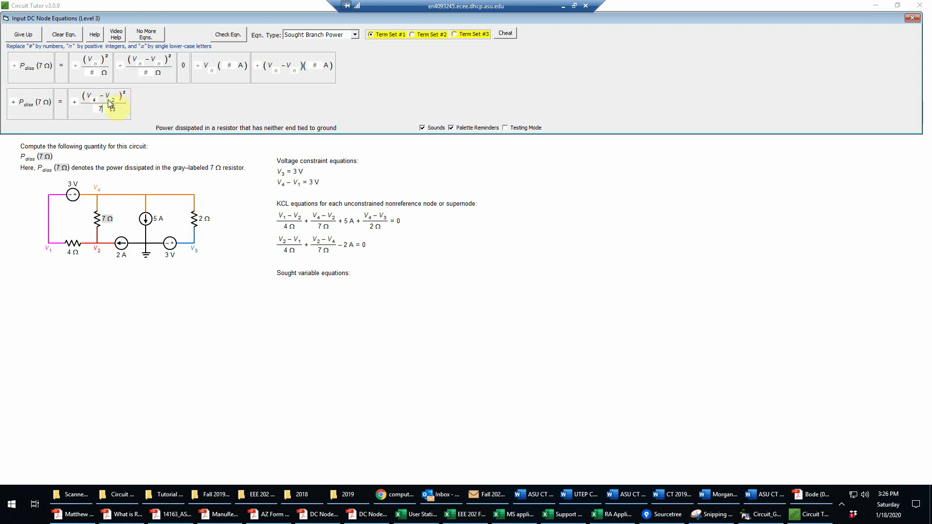
pyautogui.click(231, 39)
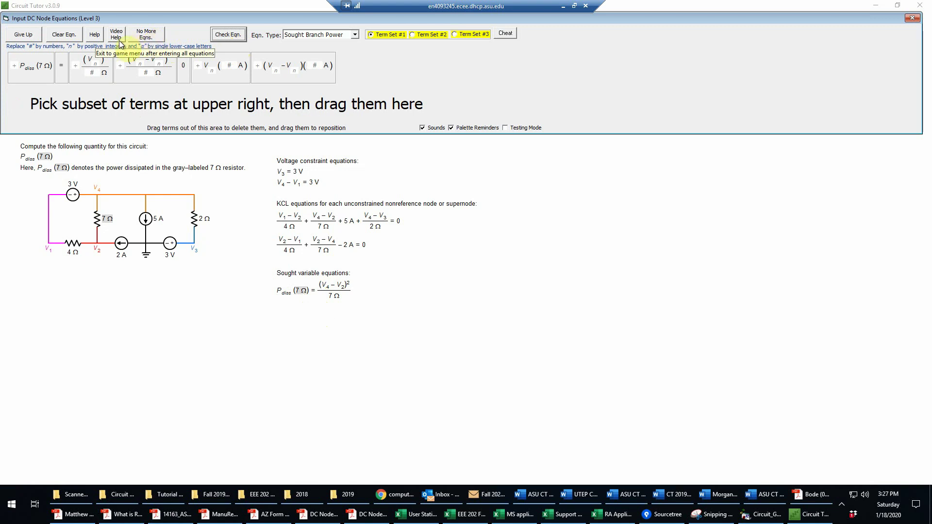
# Step: Finish equation entry and dismiss the notice about combining coefficients
pyautogui.click(148, 36)
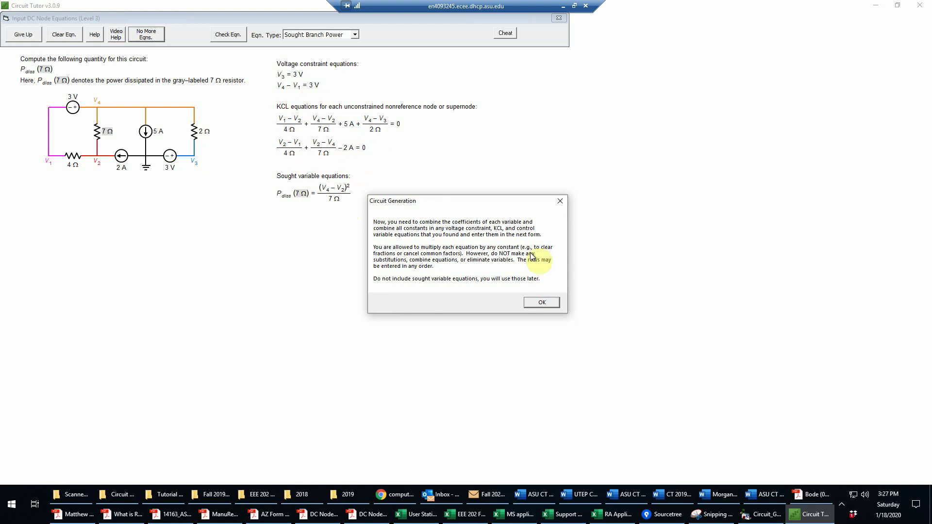
pyautogui.click(541, 303)
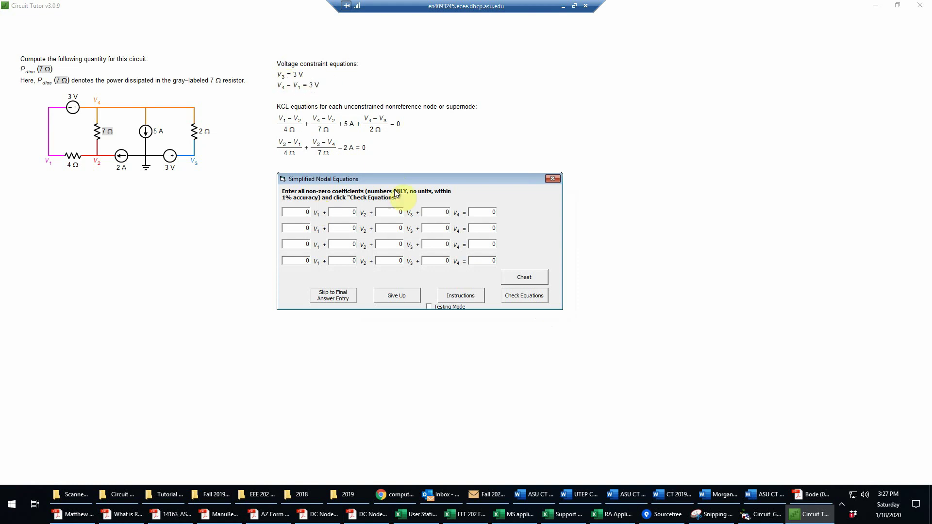
# Step: Fill row one of the simplified equations as V3 = 3
pyautogui.click(400, 211)
pyautogui.write('1')
pyautogui.click(492, 216)
pyautogui.write('3')
# Step: Enter row two as −V1 + V4 = 3 and set row three's V1 coefficient to 0.25
pyautogui.click(447, 229)
pyautogui.write('1')
pyautogui.doubleClick(306, 232)
pyautogui.press('BackSpace')
pyautogui.write('-1')
pyautogui.doubleClick(491, 229)
pyautogui.write('3')
pyautogui.doubleClick(306, 244)
pyautogui.write('0.25')
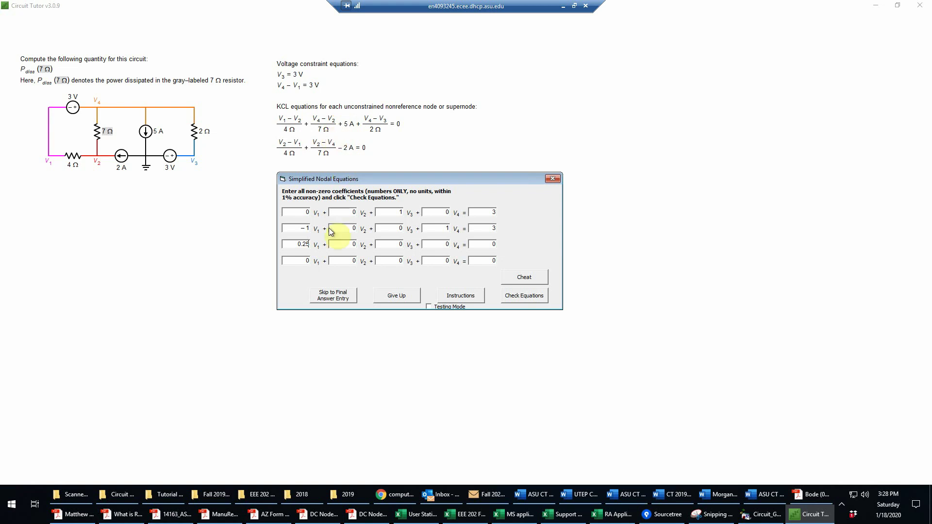
# Step: Fill row three's V2, V3, V4 and right-hand side with −0.3929, −0.5, 0.6429 and −5
pyautogui.click(353, 244)
pyautogui.write('-')
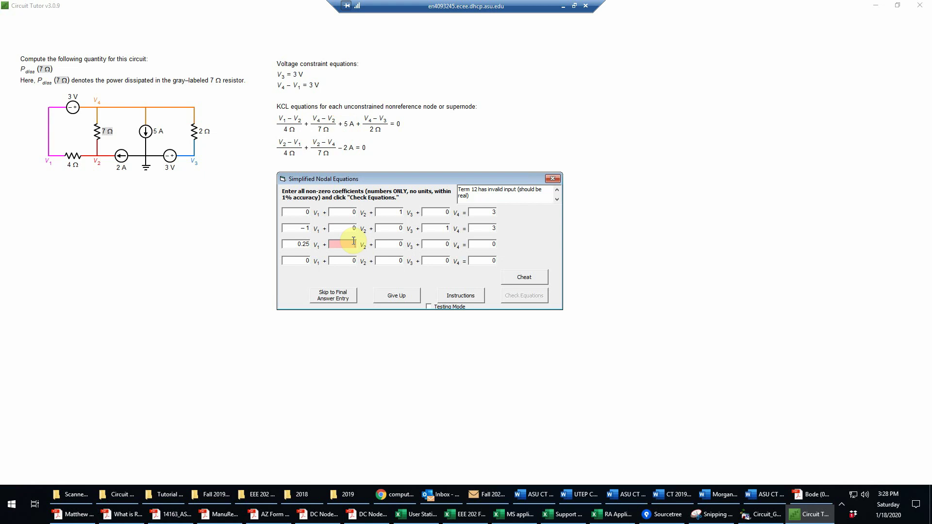
pyautogui.write('.35')
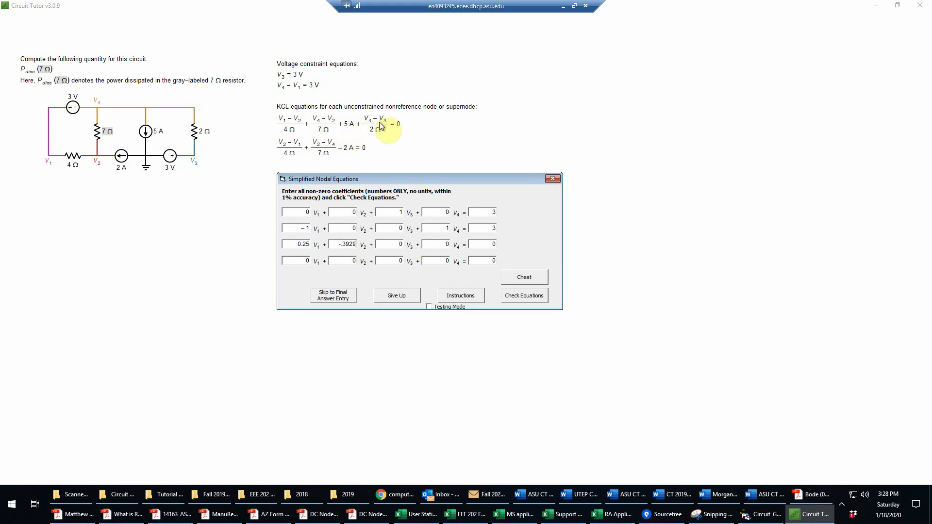
pyautogui.click(397, 245)
pyautogui.write('-0.5')
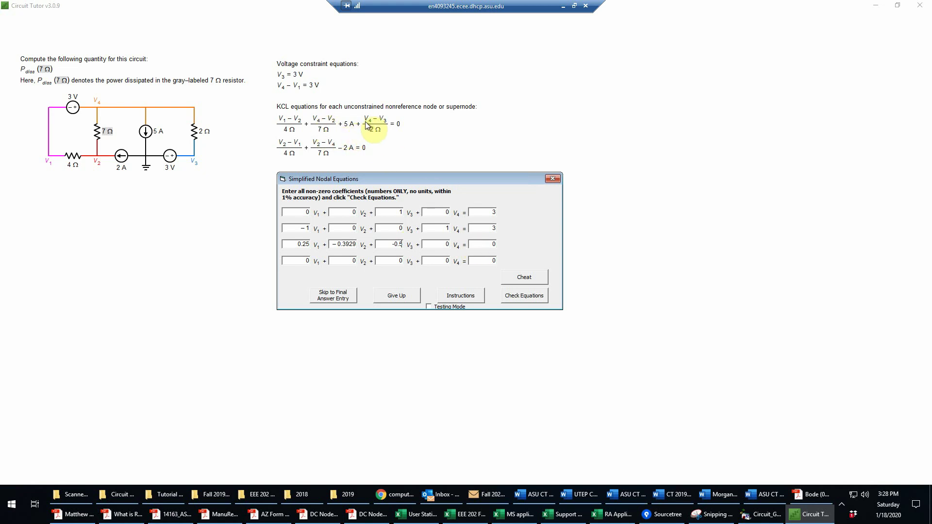
pyautogui.click(445, 244)
pyautogui.write('0.6429')
pyautogui.doubleClick(490, 245)
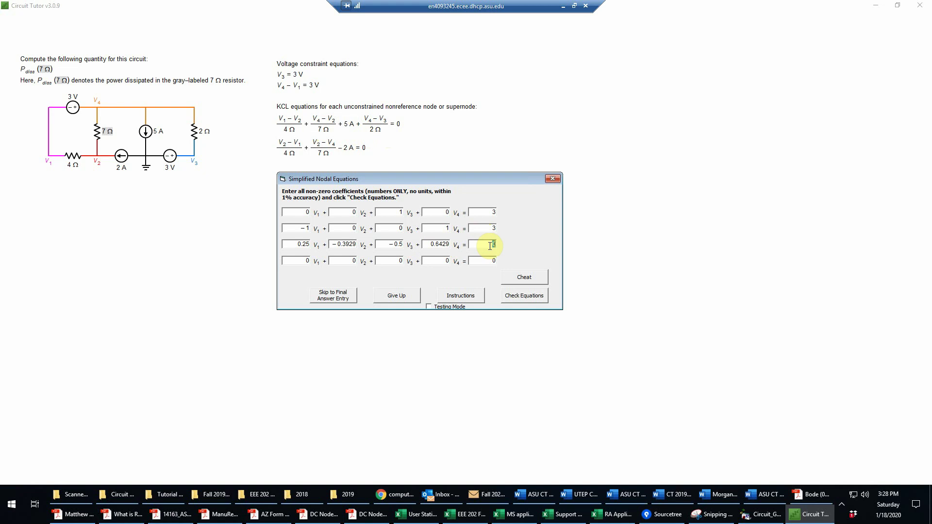
pyautogui.write('-5')
# Step: Enter row four's coefficients: V1 −0.25, V2 0.3929, V4 −0.1429
pyautogui.click(307, 261)
pyautogui.write('-0.25')
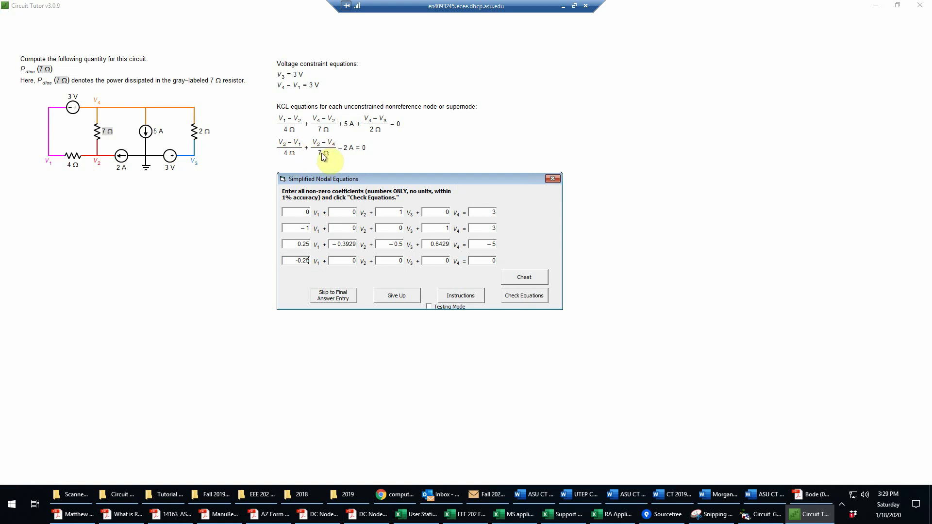
pyautogui.click(350, 259)
pyautogui.write('0.3929')
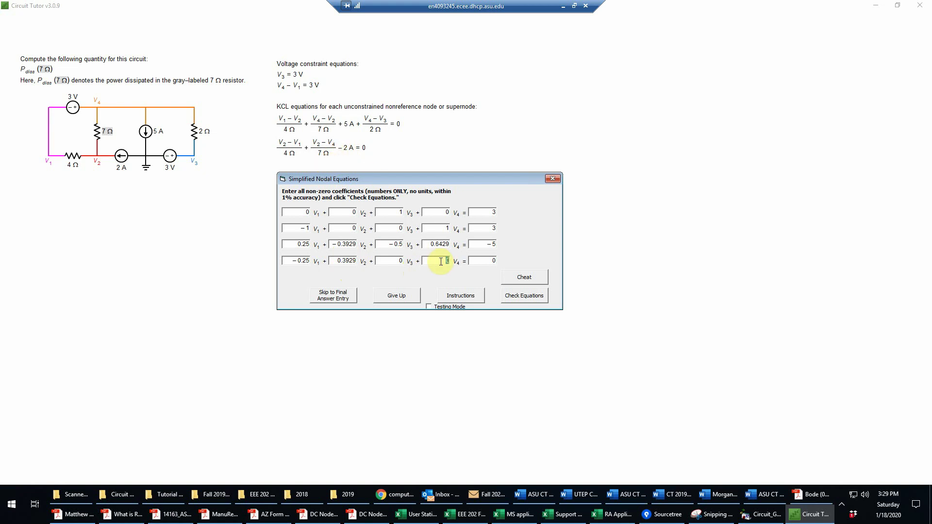
pyautogui.write('-0.1429')
pyautogui.click(494, 261)
# Step: Verify the simplified coefficients, then copy them into the matrix form and verify it
pyautogui.click(523, 294)
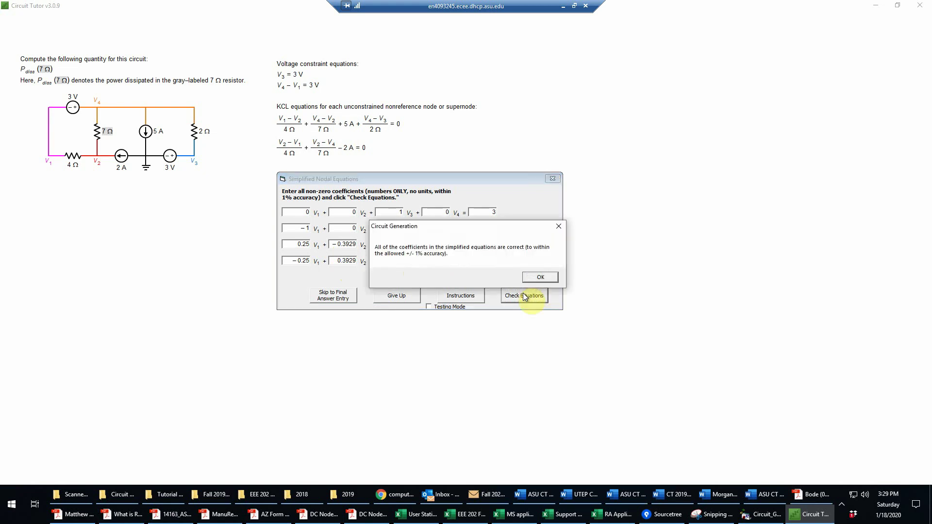
pyautogui.click(546, 276)
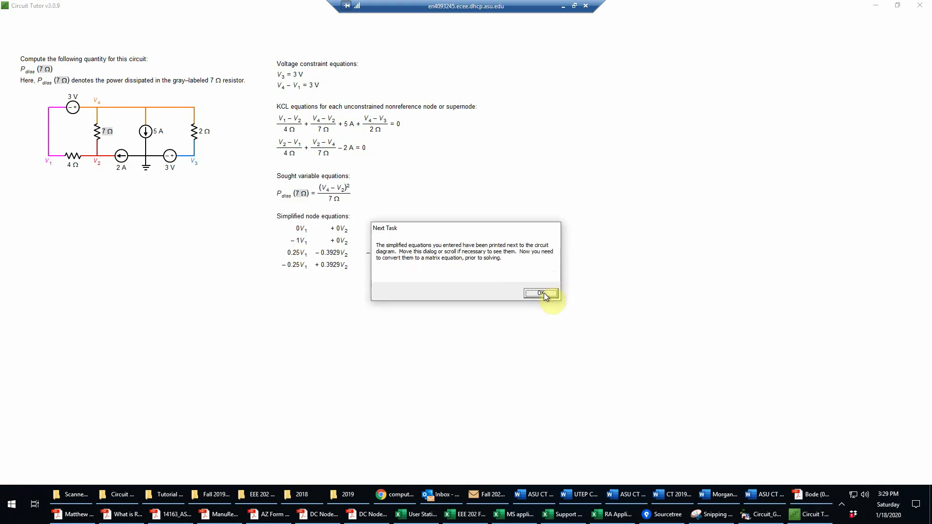
pyautogui.moveTo(442, 226); pyautogui.dragTo(547, 212)
pyautogui.click(649, 279)
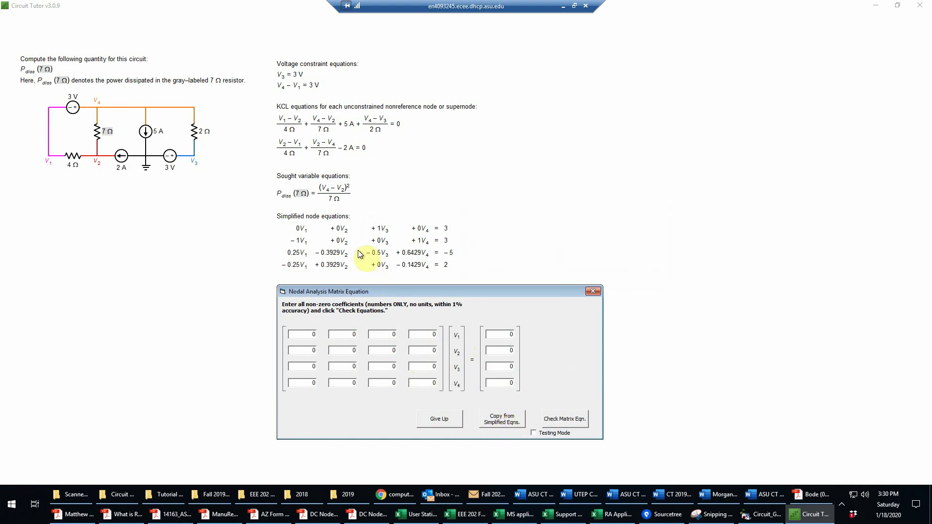
pyautogui.click(511, 420)
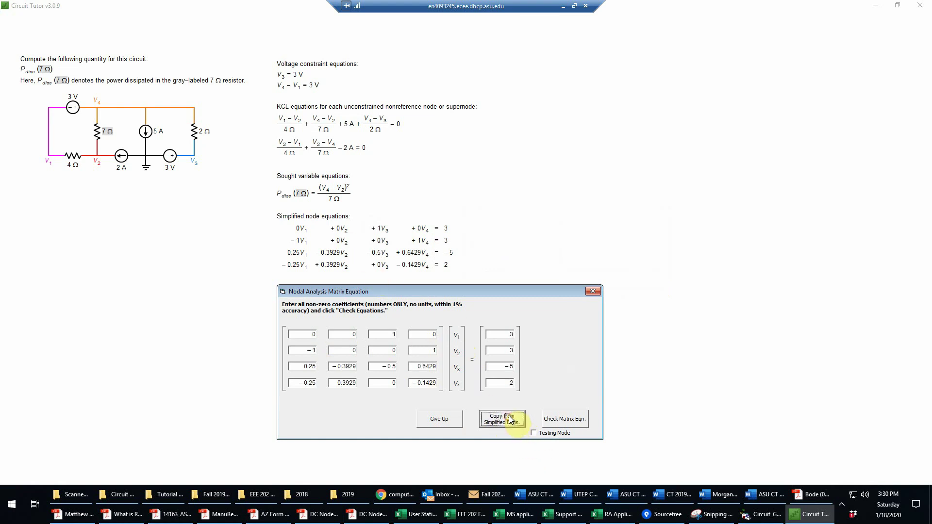
pyautogui.click(570, 420)
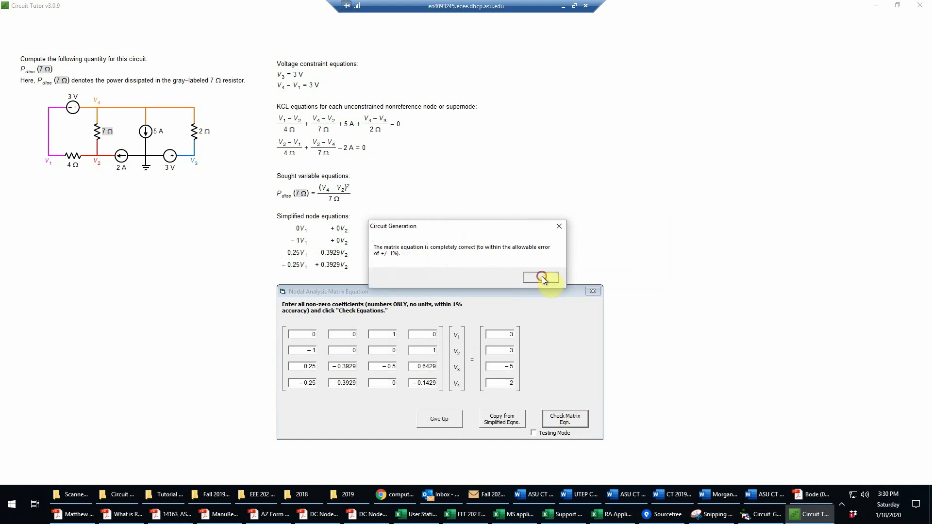
pyautogui.click(542, 278)
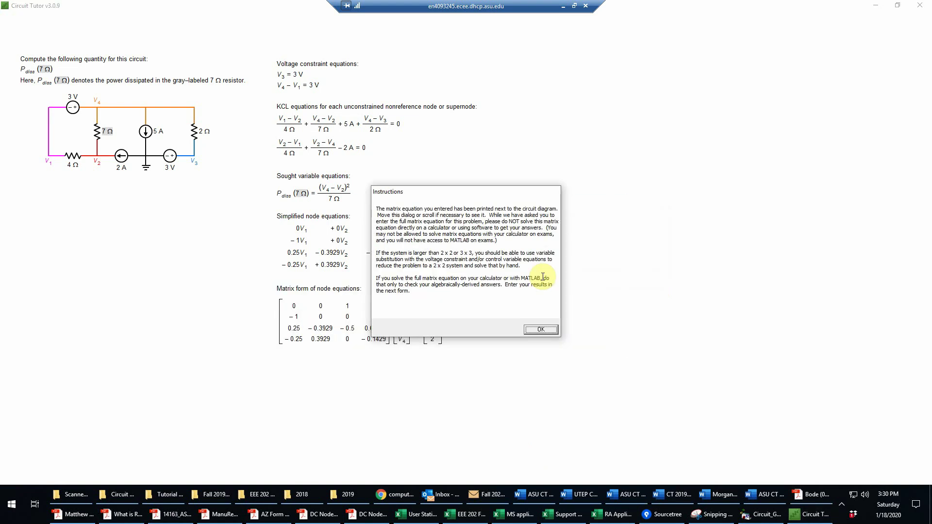
# Step: Dismiss the instruction messages and place the V1–V4 answer form beside the PDF solution
pyautogui.moveTo(443, 193); pyautogui.dragTo(555, 168)
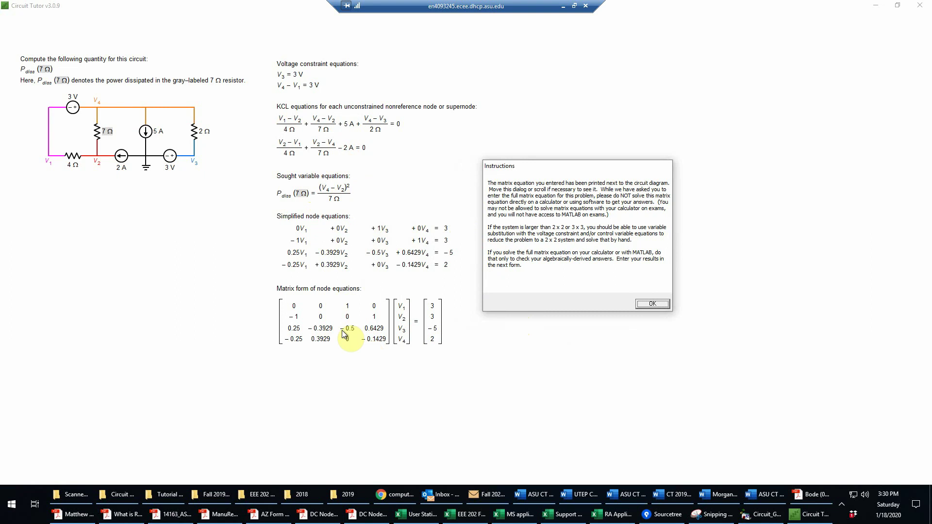
pyautogui.click(652, 305)
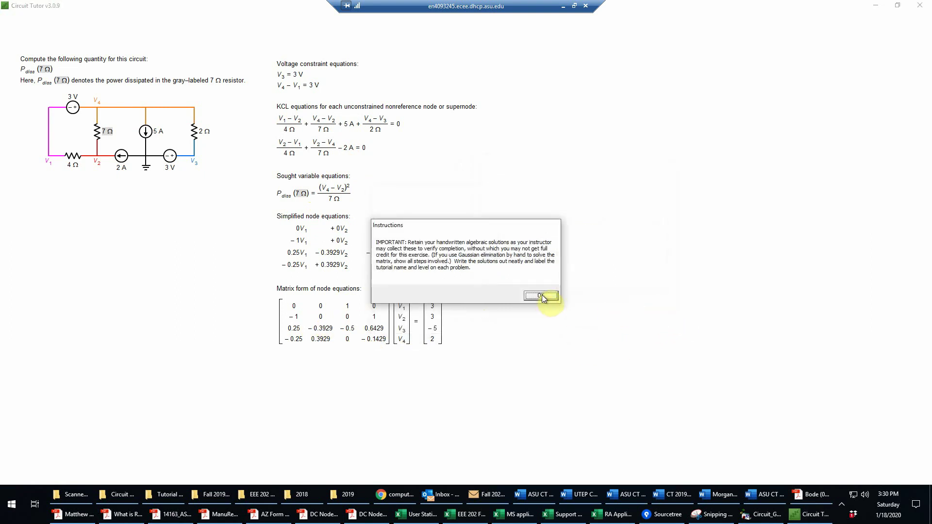
pyautogui.moveTo(456, 224); pyautogui.dragTo(574, 192)
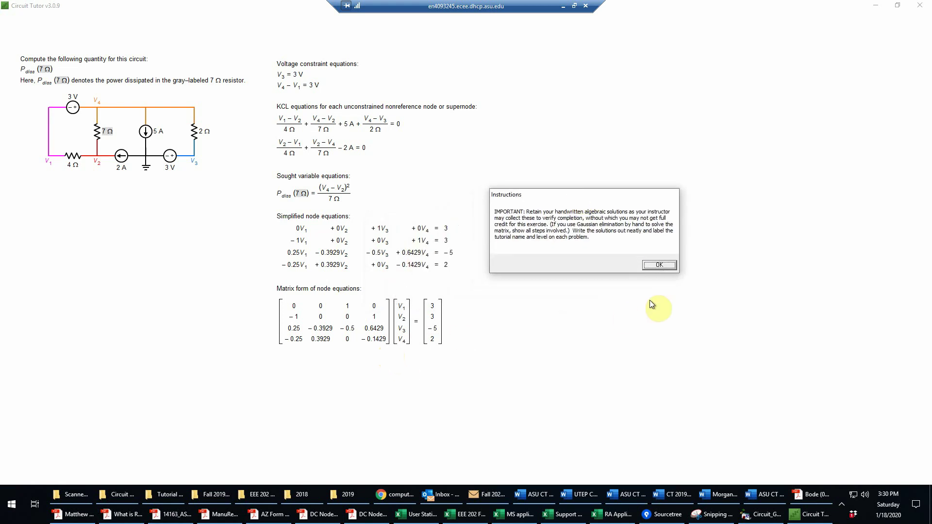
pyautogui.click(663, 264)
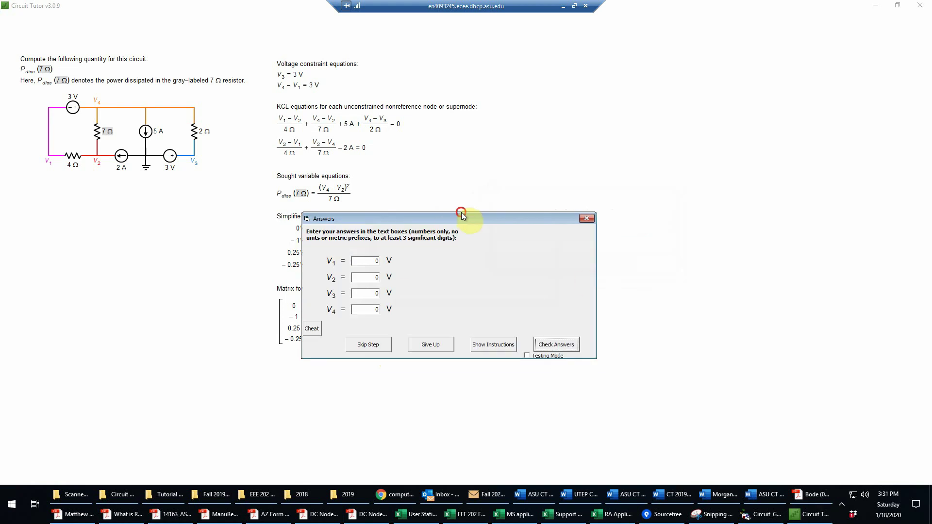
pyautogui.moveTo(464, 214); pyautogui.dragTo(600, 194)
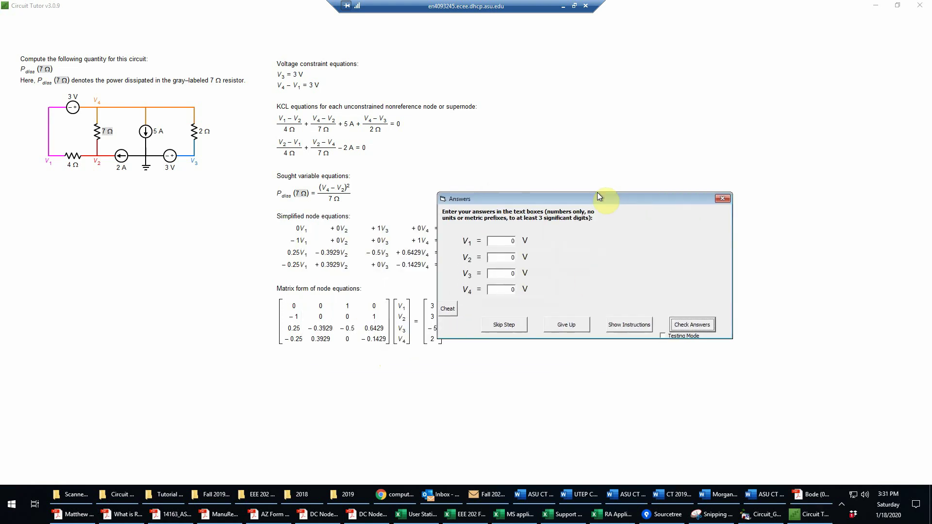
pyautogui.click(897, 6)
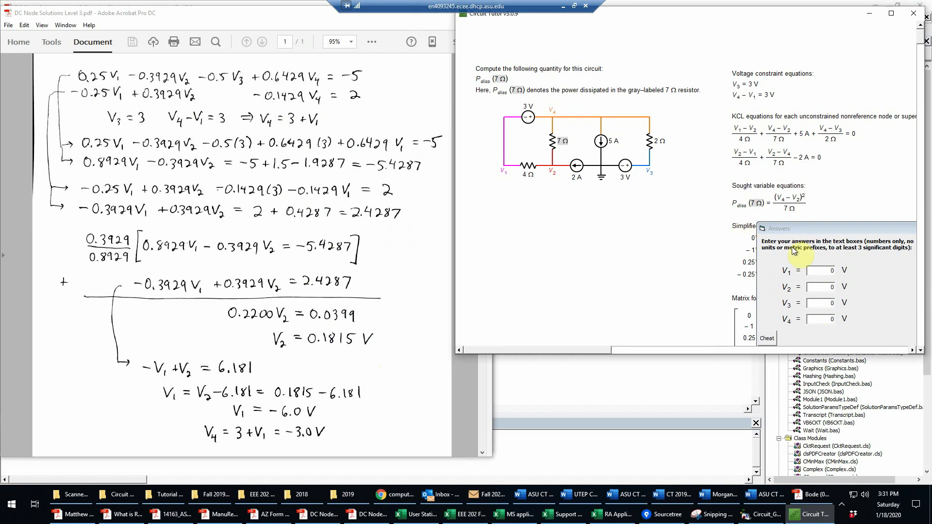
# Step: Move the Answers form below the Circuit Tutor window to uncover the handwritten PDF solution
pyautogui.moveTo(801, 235); pyautogui.dragTo(482, 389)
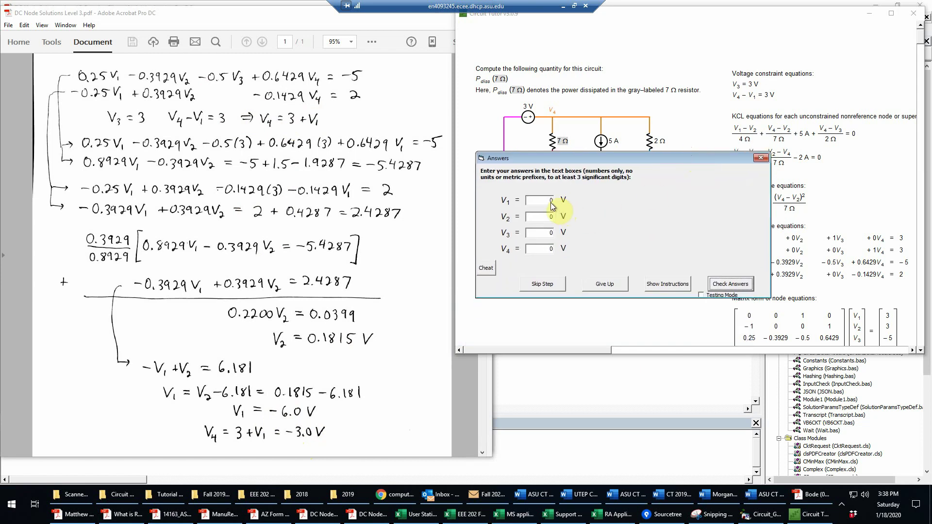
# Step: Auto-fill the node voltages with Cheat, then select the V2 value to replace with 0.1815
pyautogui.click(486, 265)
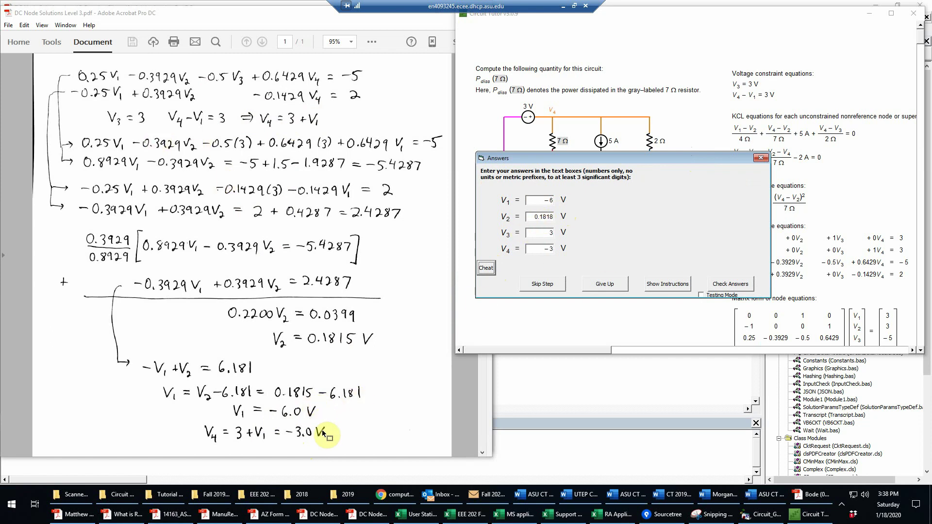
pyautogui.doubleClick(551, 217)
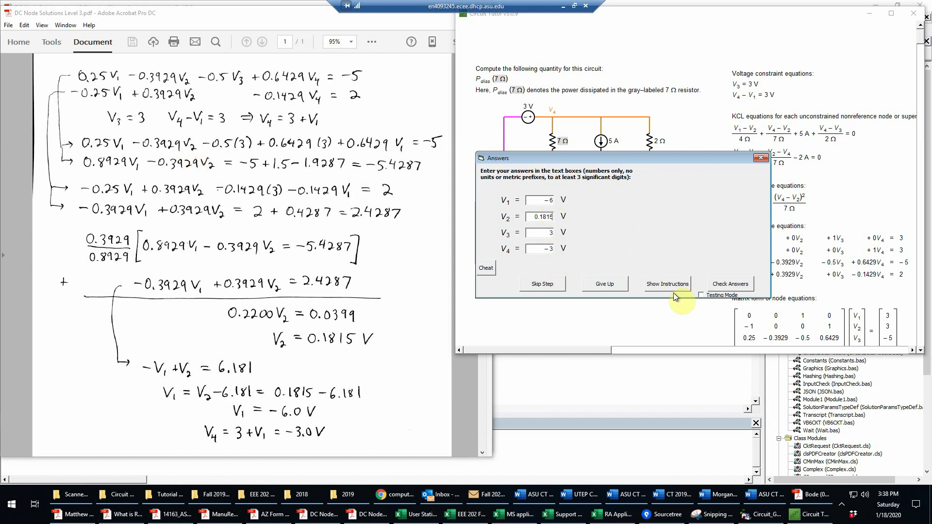
# Step: Check the four node voltages and dismiss the confirmation notices to reach the 7 Ω power prompt
pyautogui.click(739, 285)
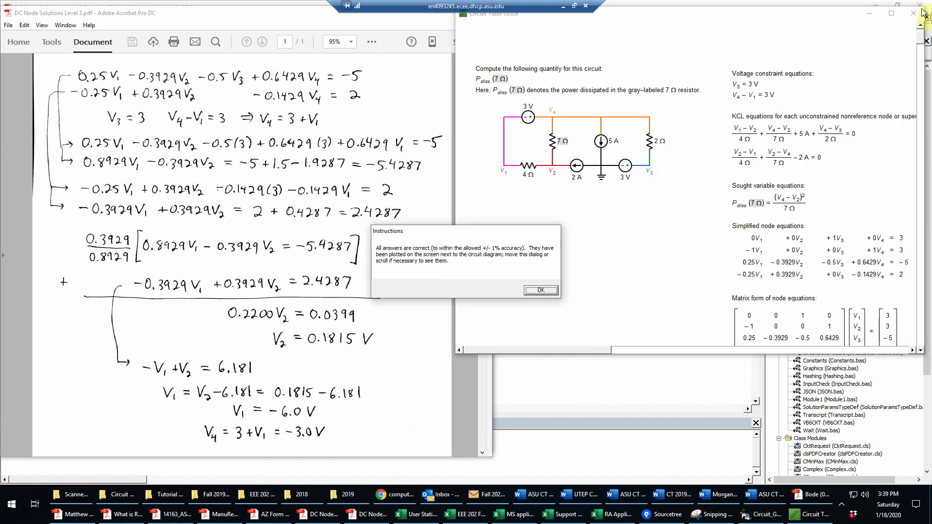
pyautogui.click(541, 290)
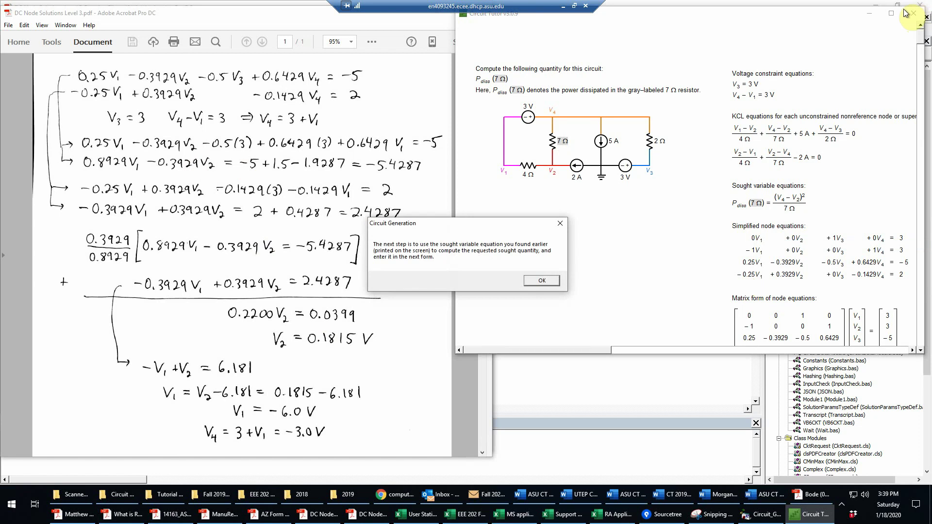
pyautogui.click(549, 279)
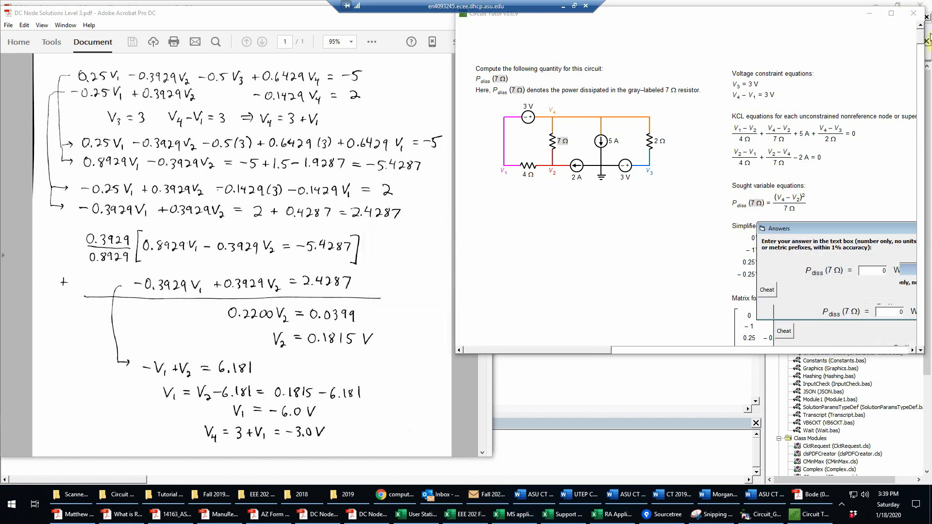
# Step: Maximize Circuit Tutor, move the answer prompt aside, and auto-fill Pdiss(7 Ω) as 1.446 W
pyautogui.click(892, 16)
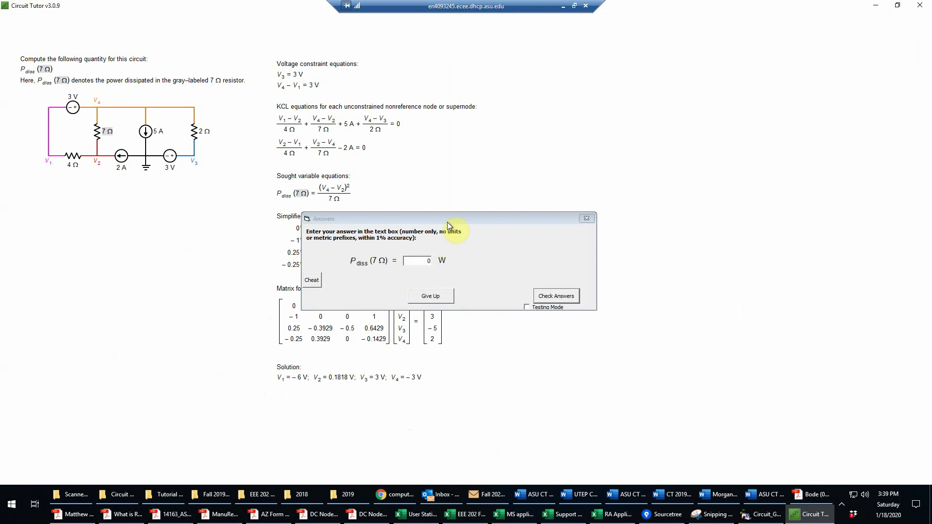
pyautogui.moveTo(447, 222); pyautogui.dragTo(581, 164)
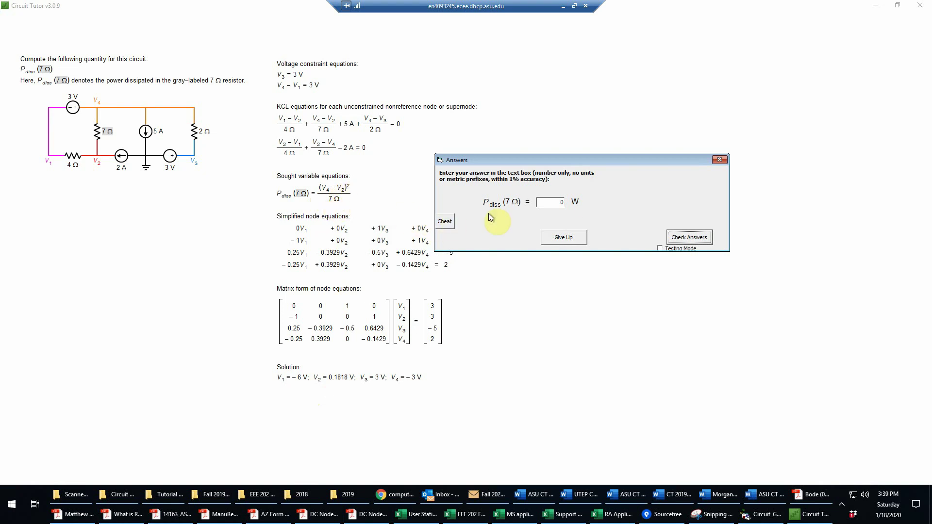
pyautogui.click(449, 221)
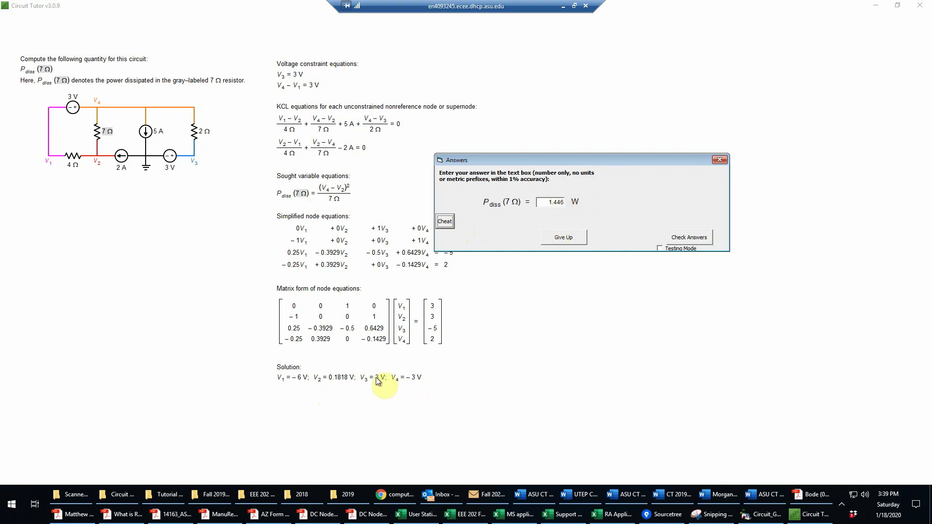
# Step: Check the 1.446 W answer, dismiss the notices, and decline the detailed solution explanation
pyautogui.click(688, 235)
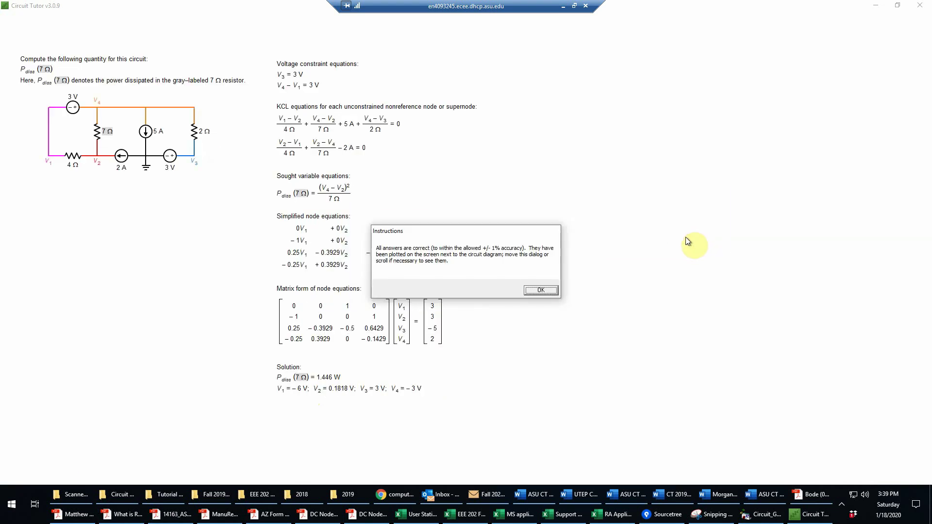
pyautogui.click(540, 290)
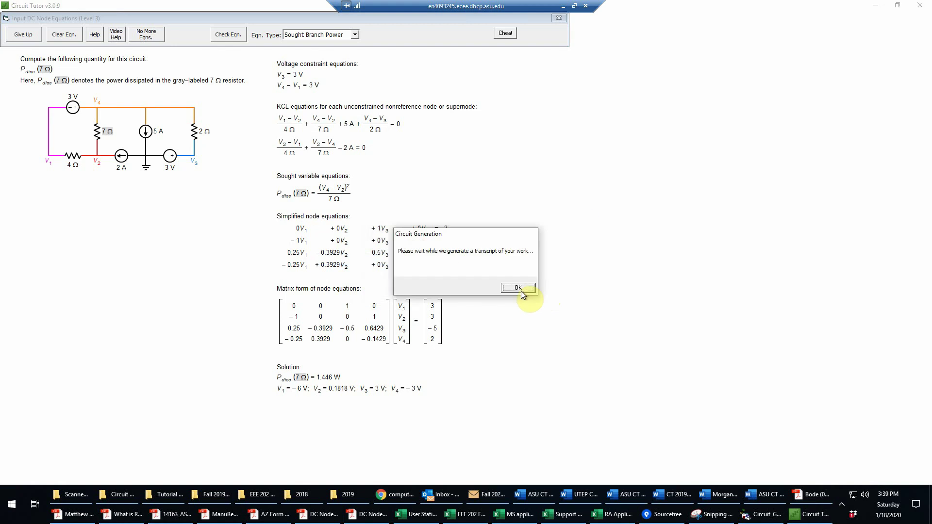
pyautogui.click(520, 290)
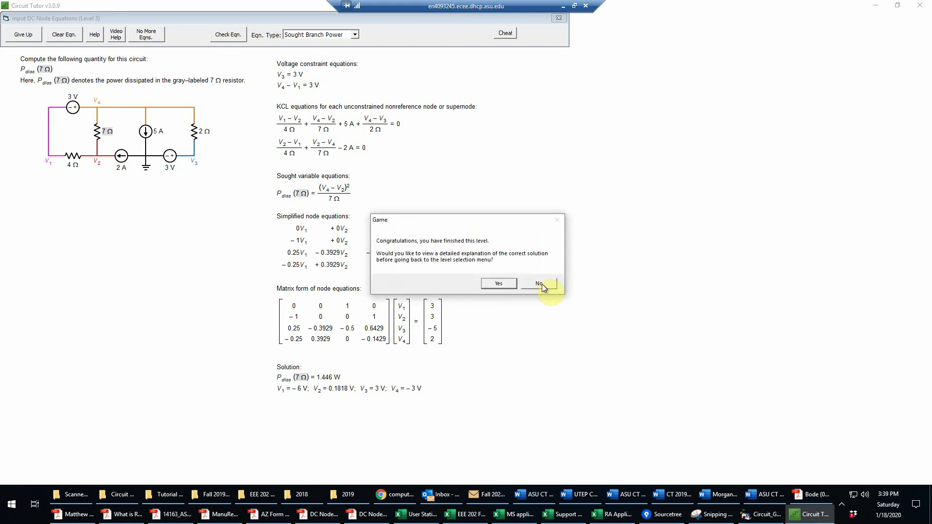
pyautogui.click(540, 283)
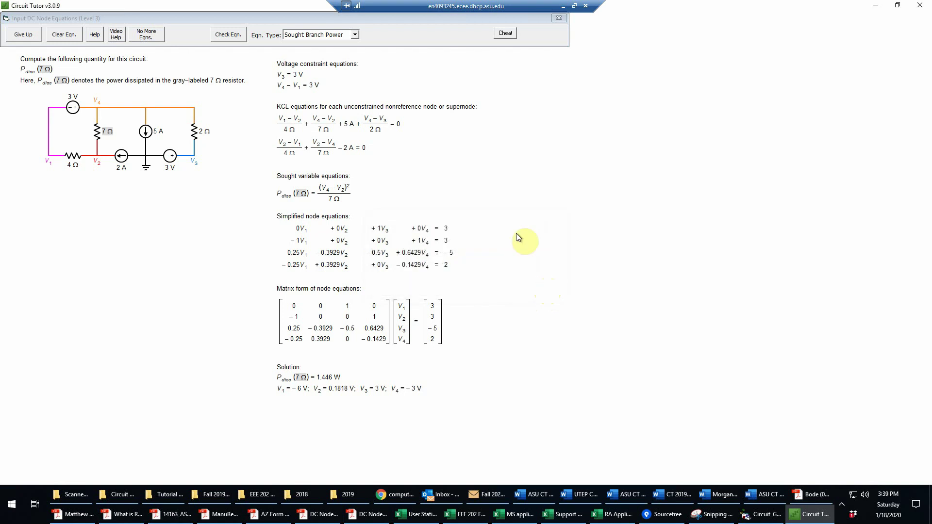